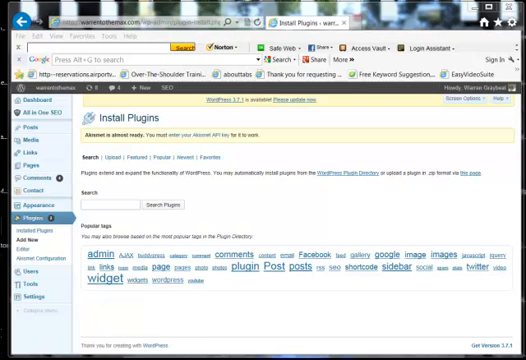
- Start a plugin search for 'Social Media Widget' in Plugins > Add New
click(100, 204)
text(Social Media Widget)
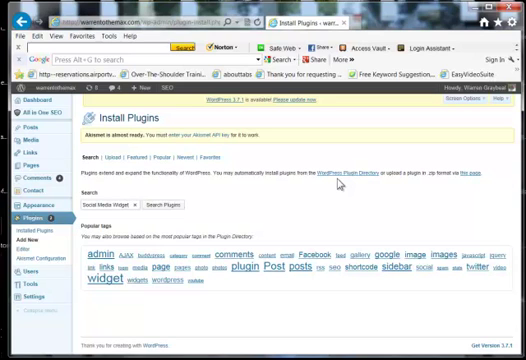
- Run the plugin directory search listing Social Media Widget in the results
click(338, 174)
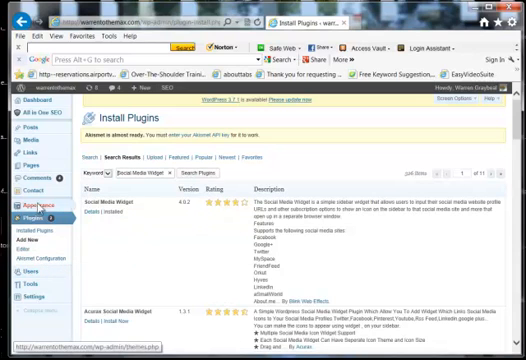
mouse_move(40, 205)
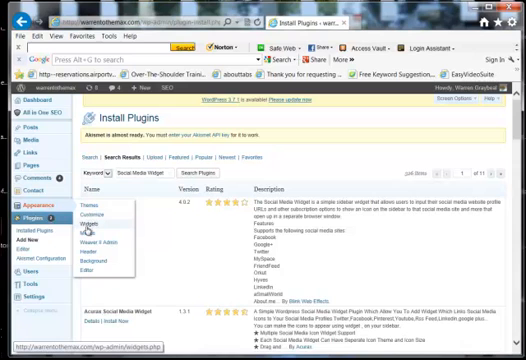
- Edit the Social Media Widget in the Primary (top) Sidebar from Appearance > Widgets
click(88, 224)
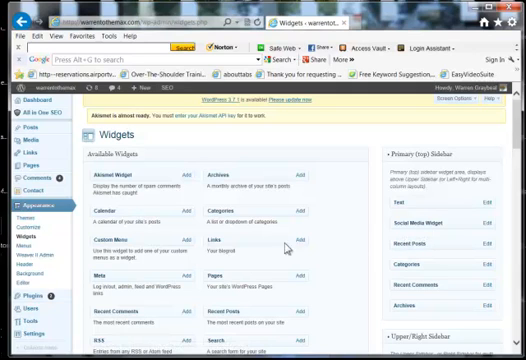
click(488, 226)
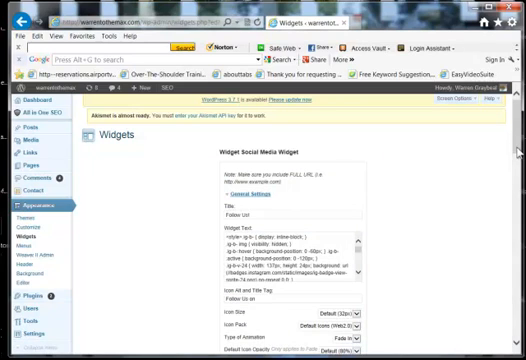
drag(517, 150, 519, 166)
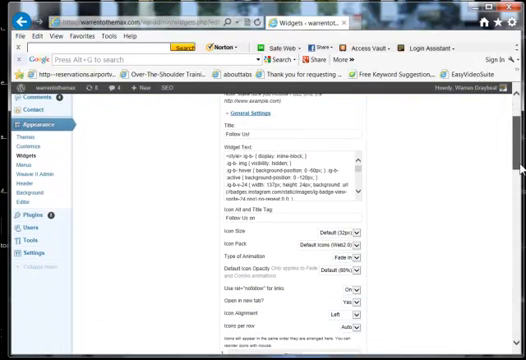
drag(519, 166, 516, 205)
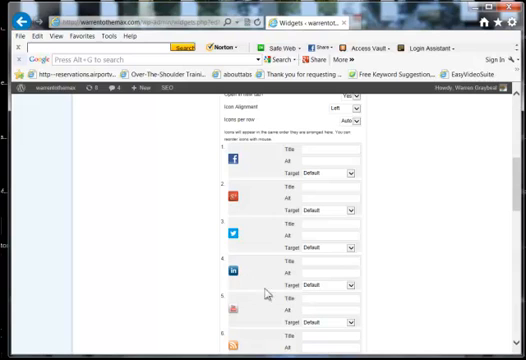
scroll(350, 250, down, 2)
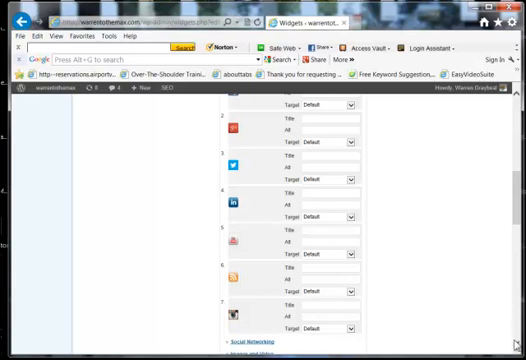
scroll(430, 290, down, 3)
scroll(430, 290, down, 1)
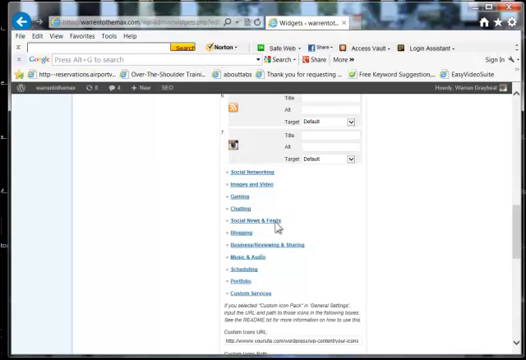
- Expand Social Networking and Images and Video to reveal the Instagram and YouTube URLs
click(252, 172)
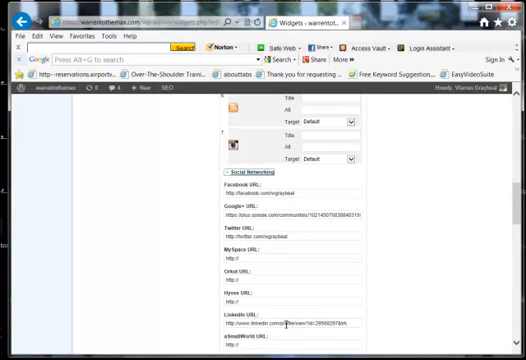
scroll(300, 275, down, 5)
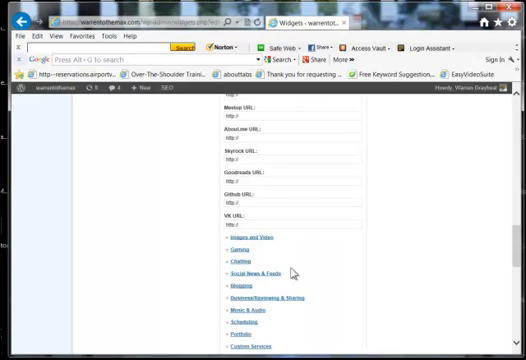
click(250, 238)
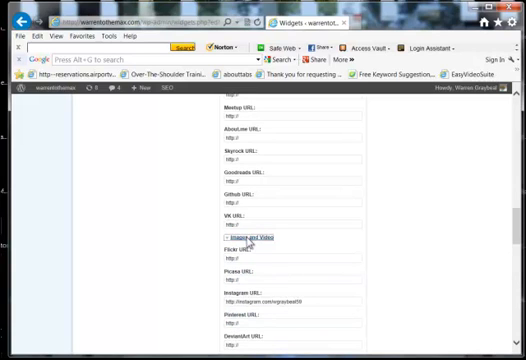
scroll(277, 305, down, 5)
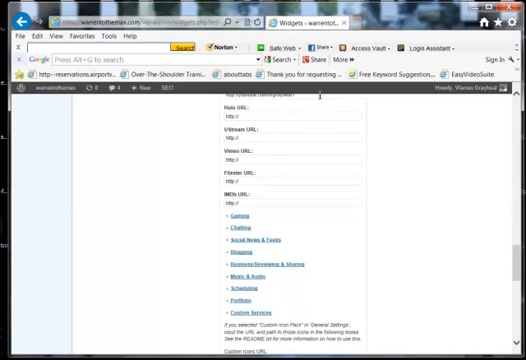
drag(514, 262, 514, 215)
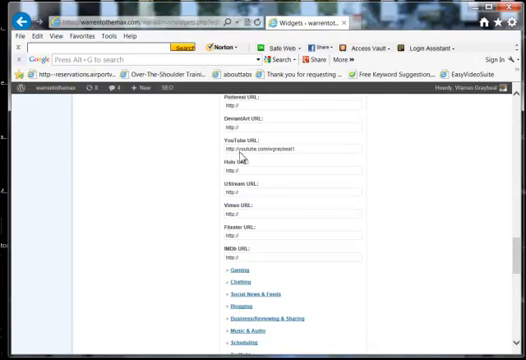
scroll(300, 257, down, 8)
scroll(307, 249, down, 6)
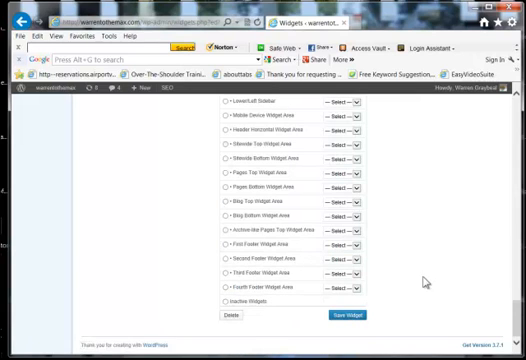
scroll(424, 283, up, 6)
drag(516, 270, 516, 318)
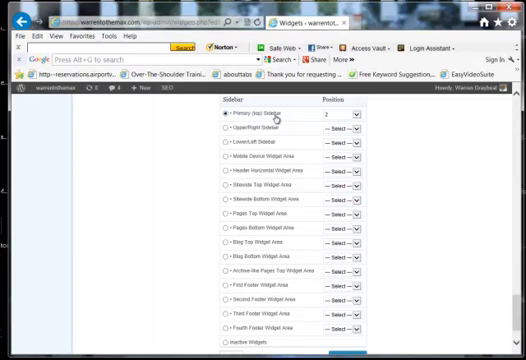
click(357, 113)
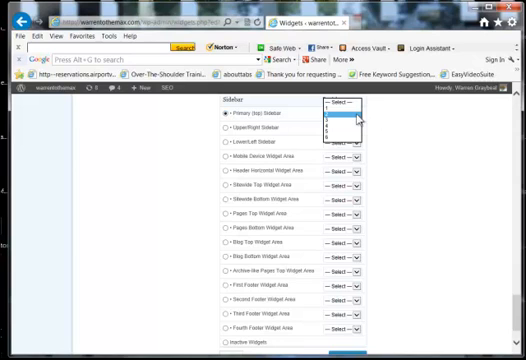
click(340, 122)
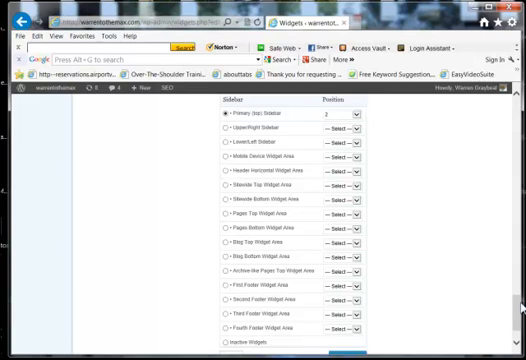
scroll(516, 305, down, 3)
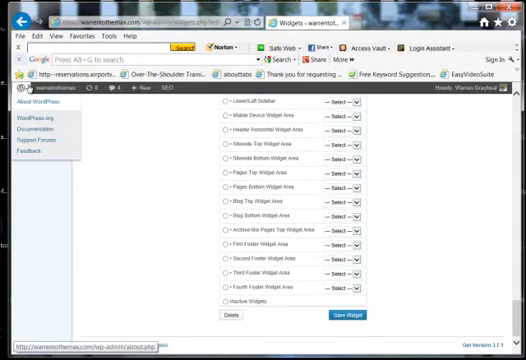
- Check the Follow Us icons on the live homepage, then on the Contact page
click(40, 100)
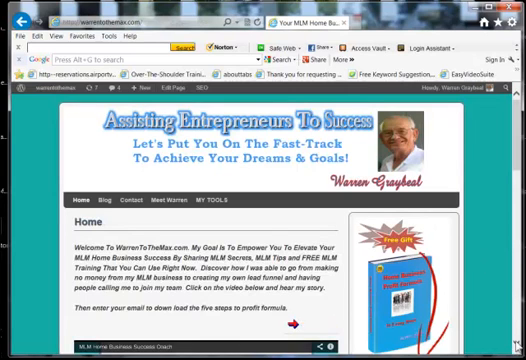
scroll(516, 305, down, 5)
scroll(516, 340, down, 3)
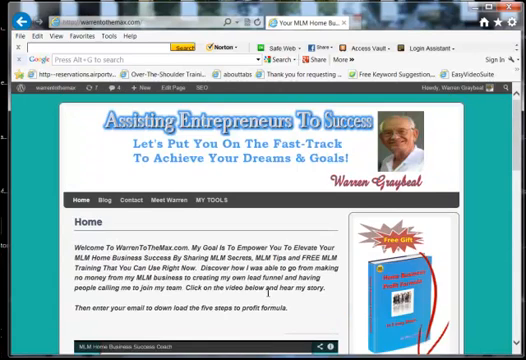
scroll(268, 293, up, 5)
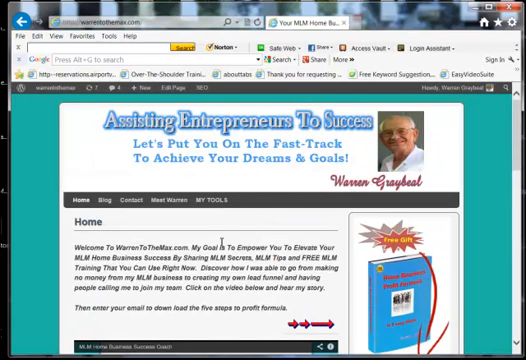
scroll(242, 266, down, 5)
scroll(245, 270, down, 2)
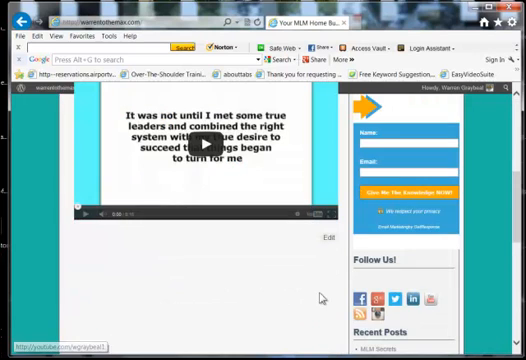
scroll(324, 303, up, 5)
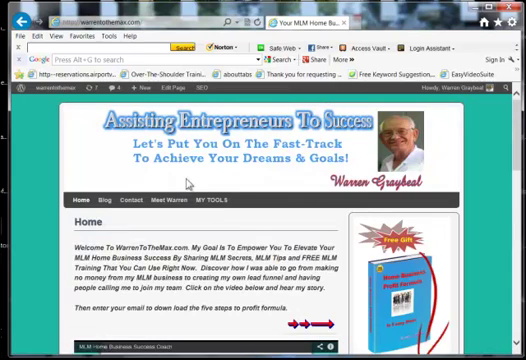
click(128, 201)
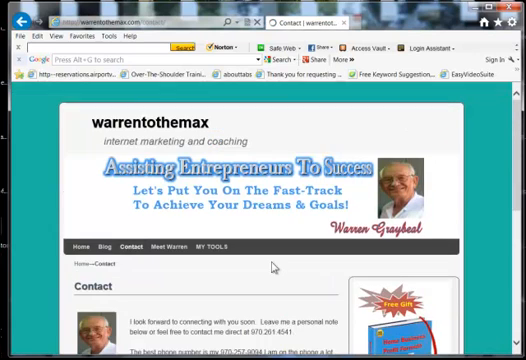
scroll(275, 267, down, 5)
scroll(300, 270, down, 5)
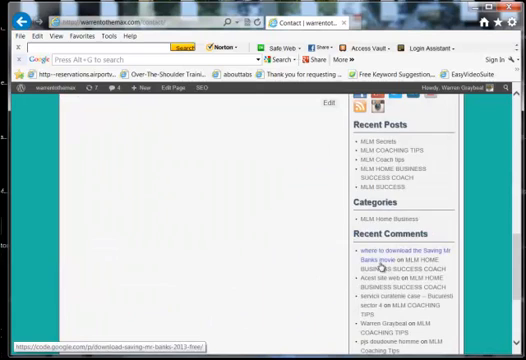
scroll(380, 265, up, 5)
scroll(381, 266, up, 5)
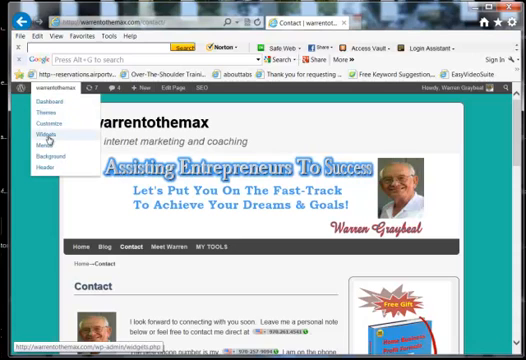
- Assign the Social Media Widget to the Sitewide Top Widget Area and save it
click(47, 136)
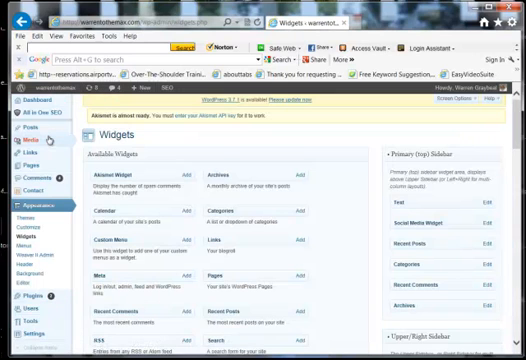
click(486, 223)
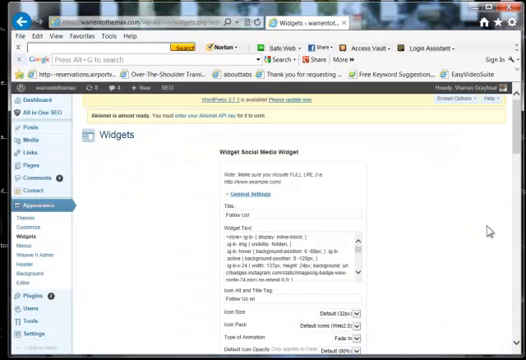
scroll(489, 231, down, 1)
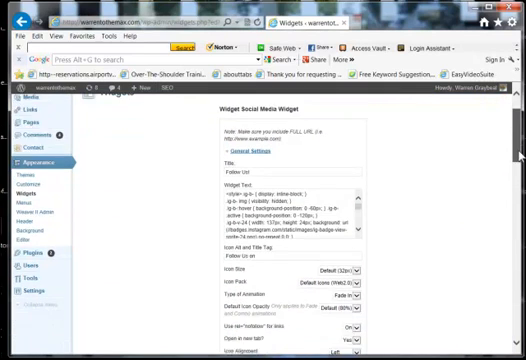
drag(519, 150, 519, 305)
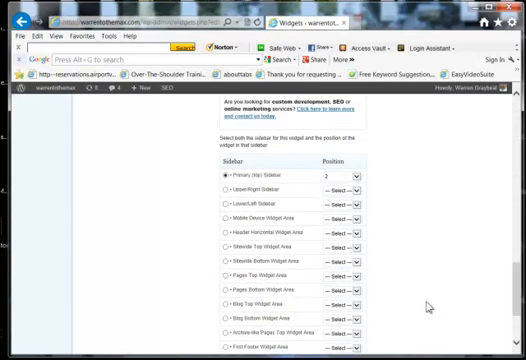
click(226, 247)
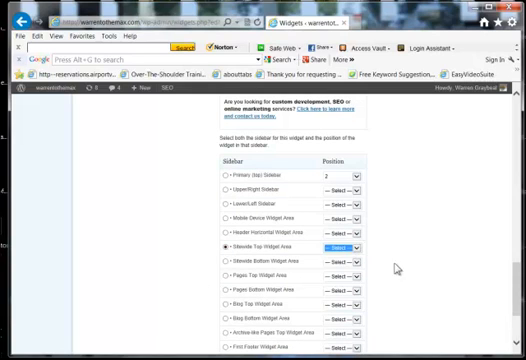
drag(514, 284, 514, 310)
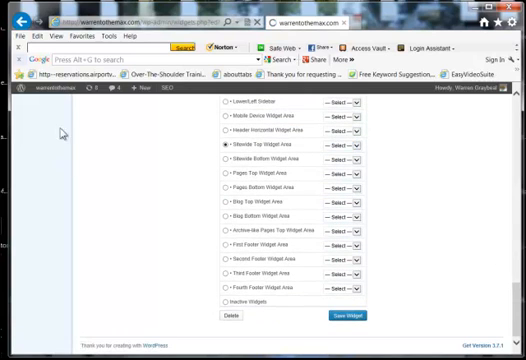
mouse_move(55, 88)
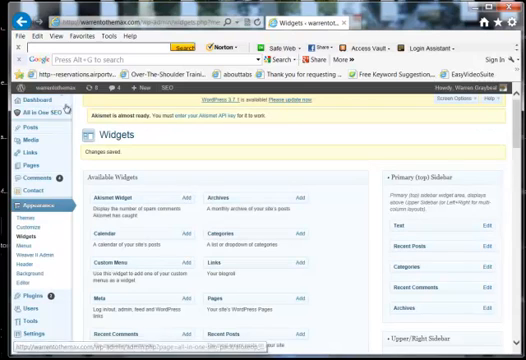
- Visit the live homepage showing the Follow Us icon box above the Home content
click(48, 101)
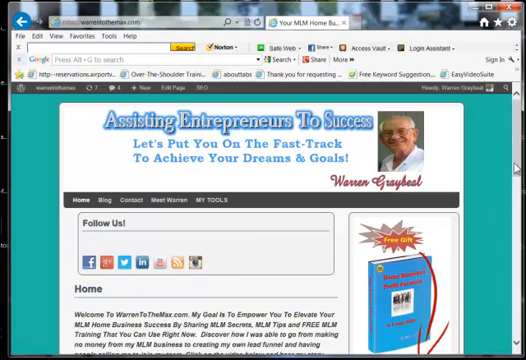
drag(513, 166, 511, 160)
scroll(519, 166, down, 2)
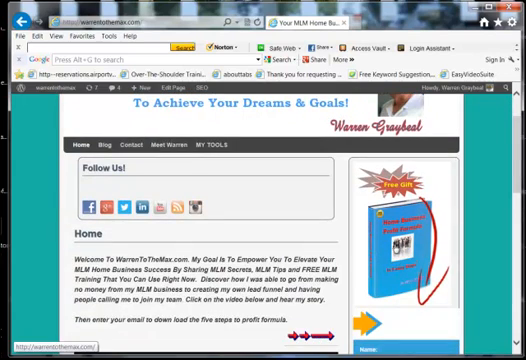